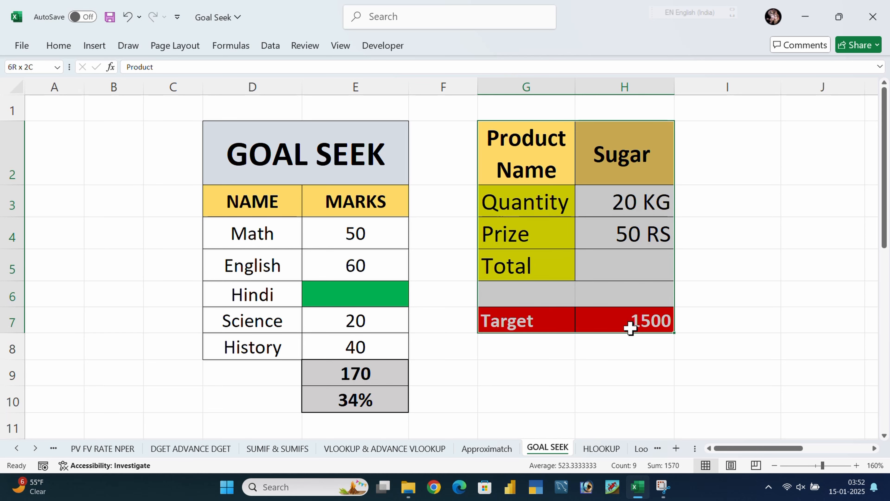
{"action": "left_click", "coordinate": [709, 319]}
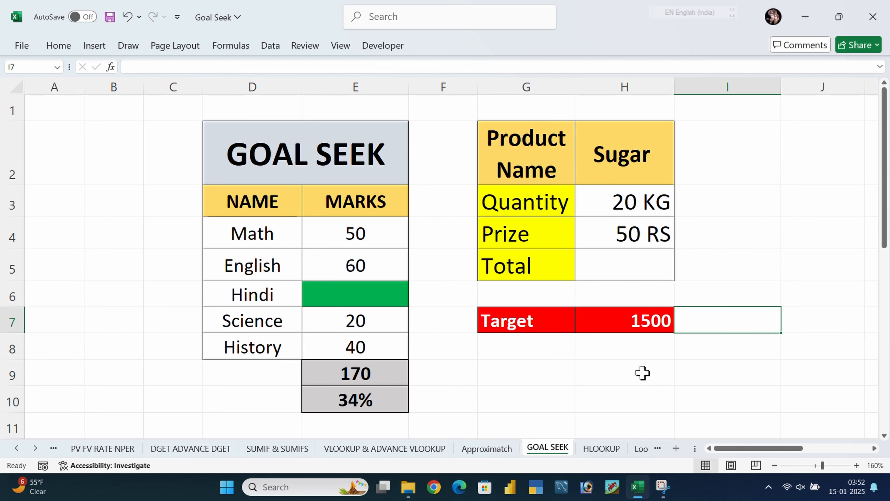
{"action": "left_click_drag", "start_coordinate": [519, 374], "coordinate": [645, 372]}
{"action": "left_click", "coordinate": [707, 372]}
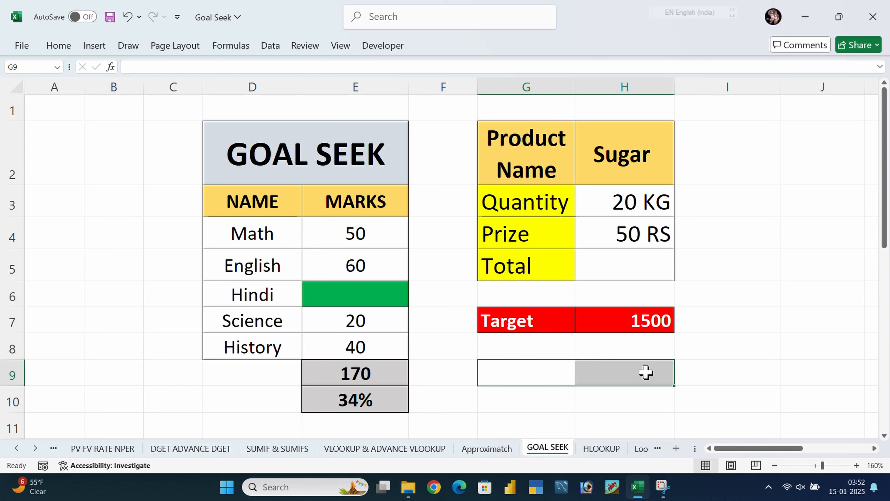
{"action": "left_click", "coordinate": [644, 372]}
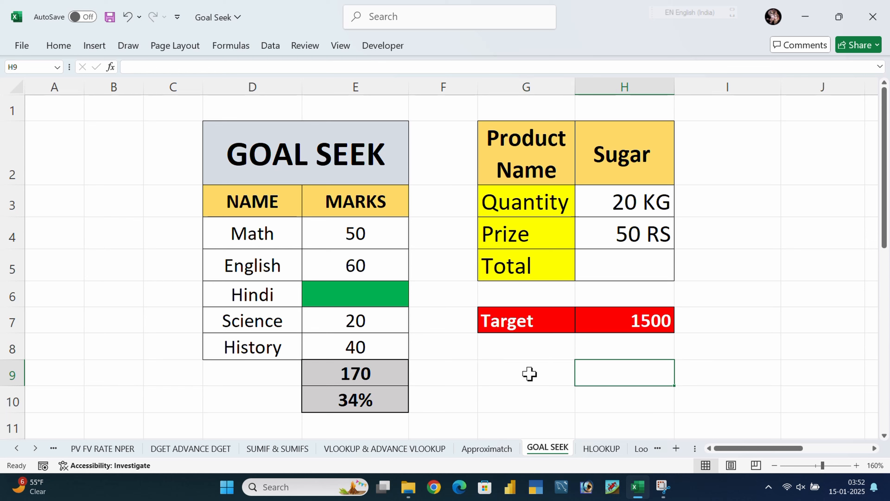
{"action": "left_click_drag", "start_coordinate": [531, 374], "coordinate": [654, 374]}
{"action": "left_click", "coordinate": [567, 400]}
{"action": "left_click_drag", "start_coordinate": [568, 400], "coordinate": [642, 398]}
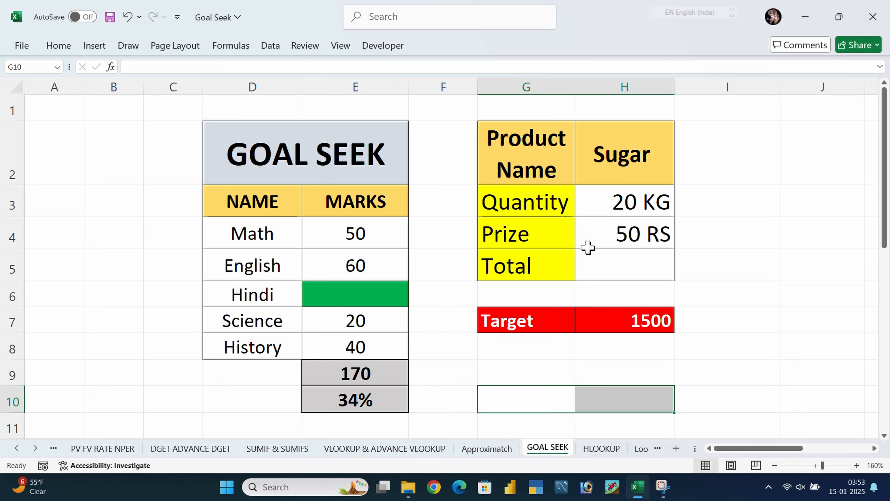
{"action": "left_click", "coordinate": [619, 202]}
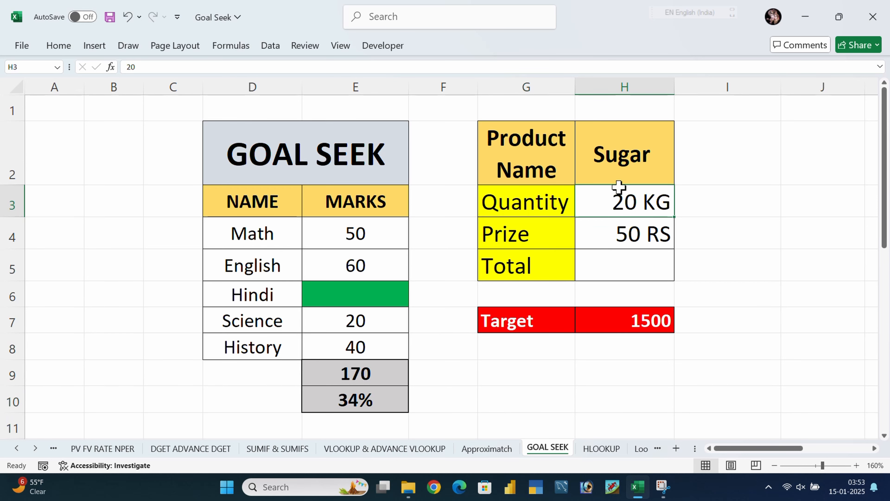
{"action": "left_click", "coordinate": [618, 159]}
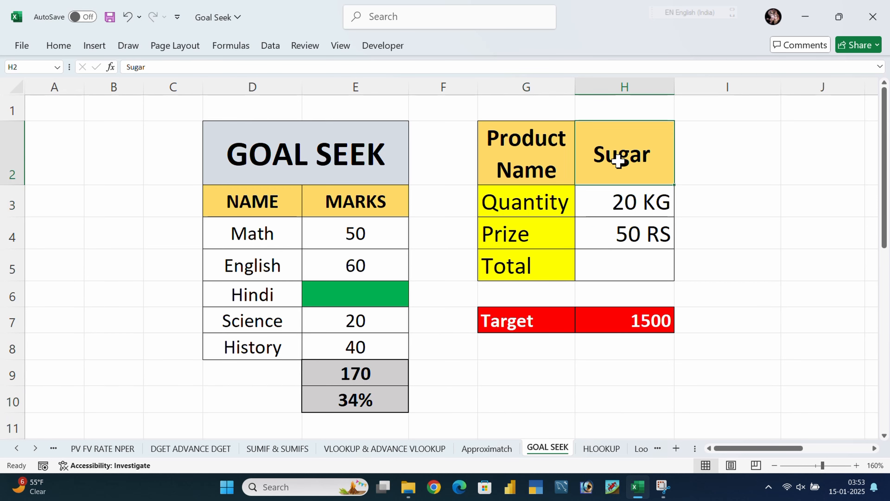
Step: Calculate the sugar total in H5 by multiplying prize by quantity with the formula =H4*H3
{"action": "left_click", "coordinate": [604, 264]}
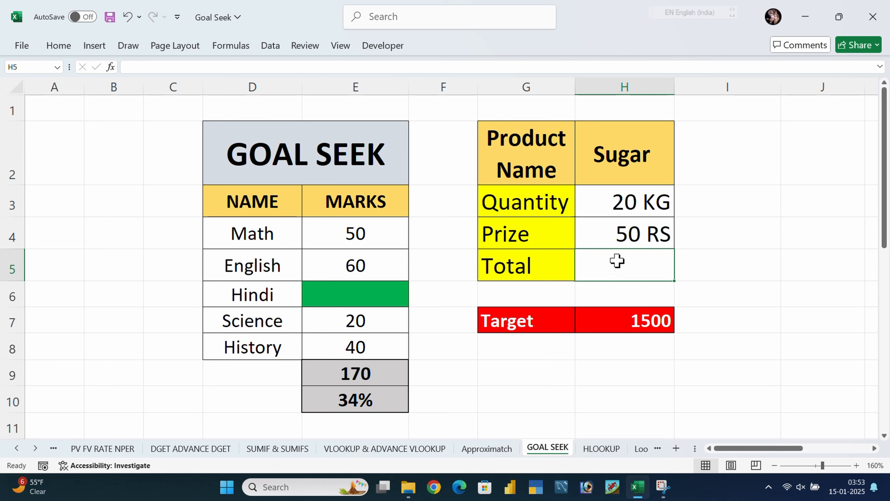
{"action": "left_click_drag", "start_coordinate": [616, 260], "coordinate": [613, 211]}
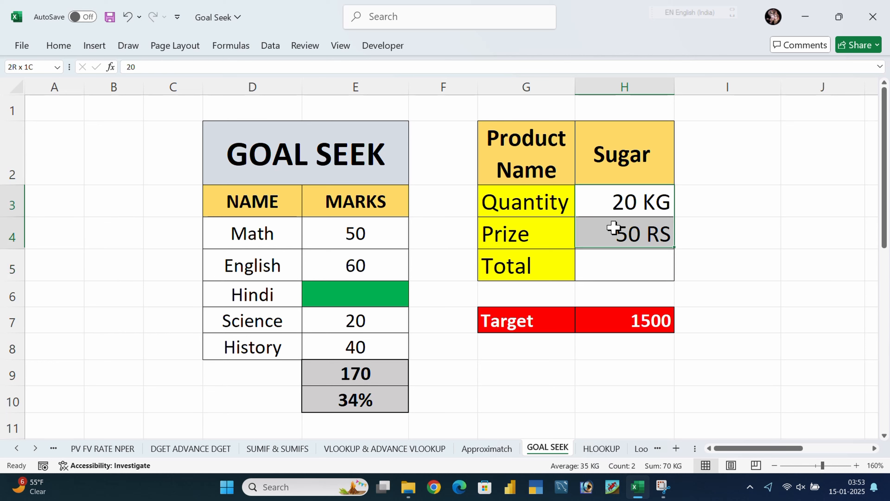
{"action": "left_click", "coordinate": [612, 258]}
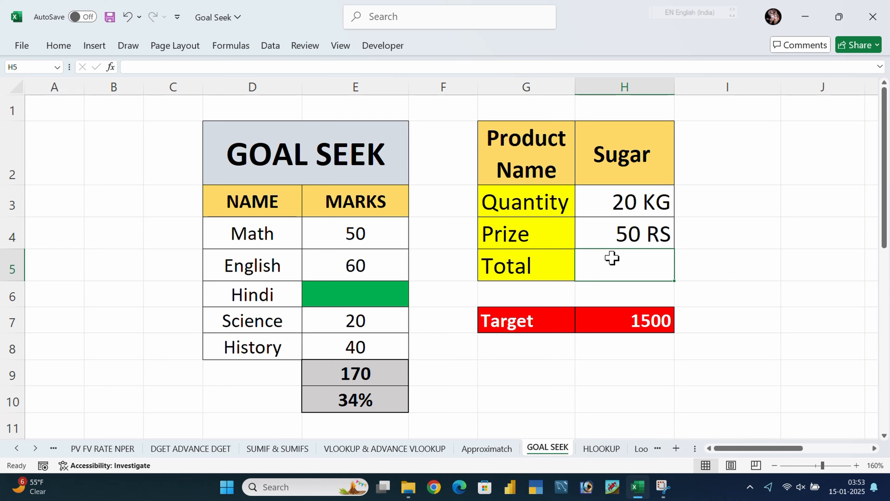
{"action": "type", "text": "="}
{"action": "left_click", "coordinate": [619, 235]}
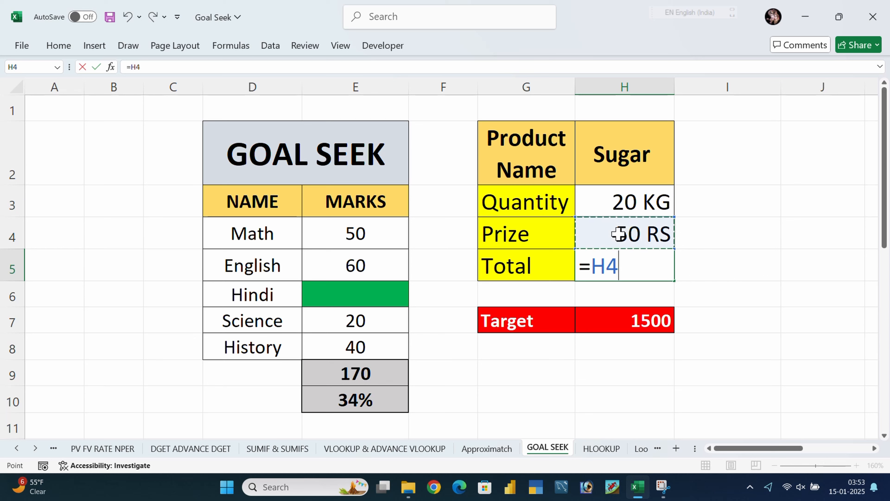
{"action": "type", "text": "*"}
{"action": "left_click", "coordinate": [602, 202]}
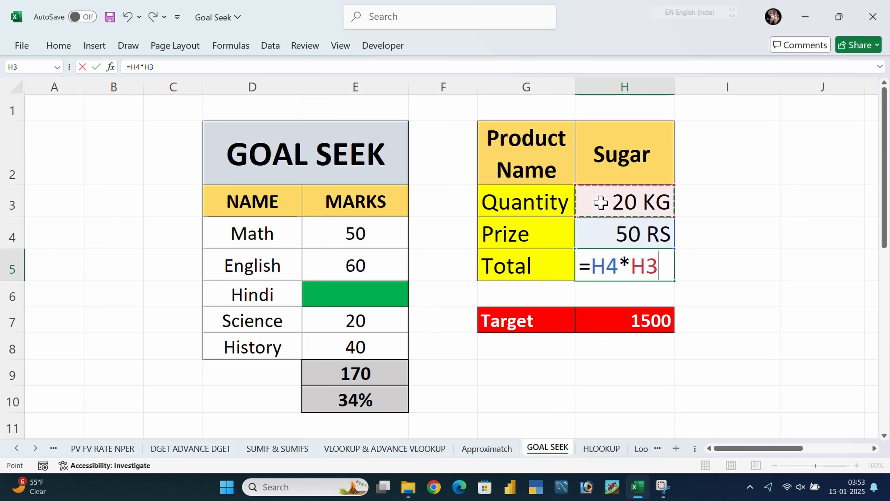
{"action": "key", "text": "Return"}
{"action": "left_click", "coordinate": [714, 291]}
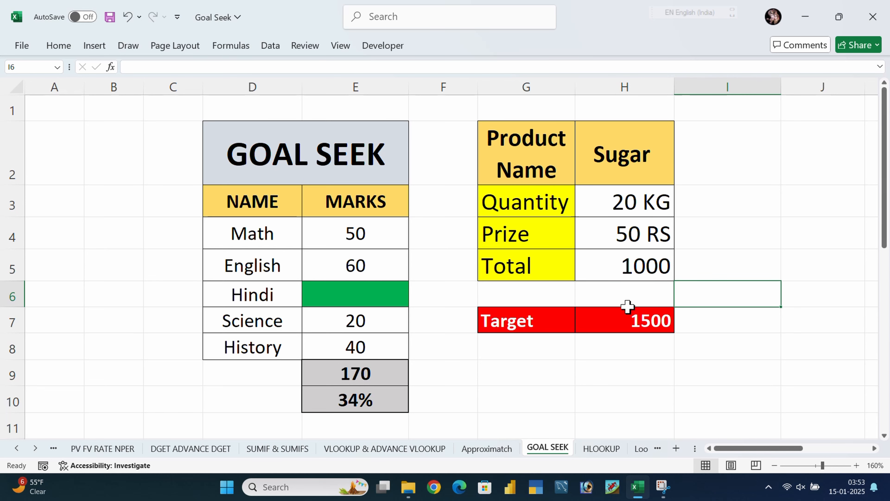
Step: Compare the sugar table's Total with the Target value, and review the Quantity and Prize rows that determine it
{"action": "left_click", "coordinate": [619, 317]}
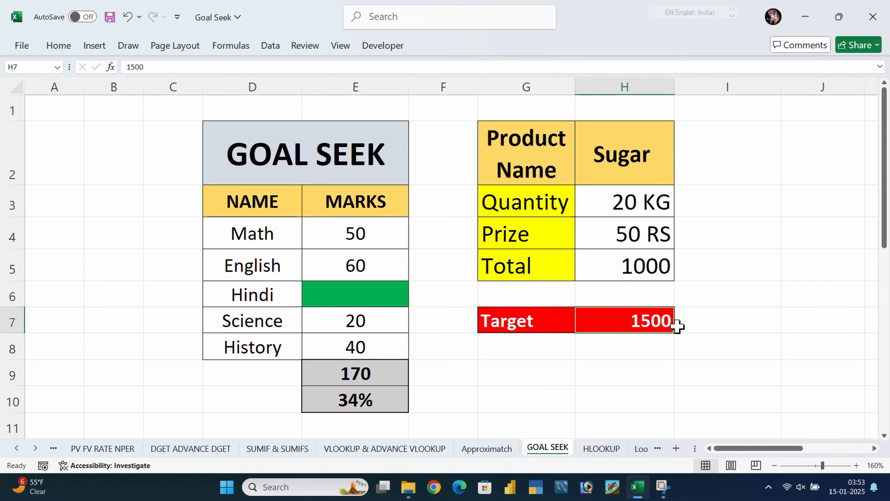
{"action": "left_click", "coordinate": [697, 324]}
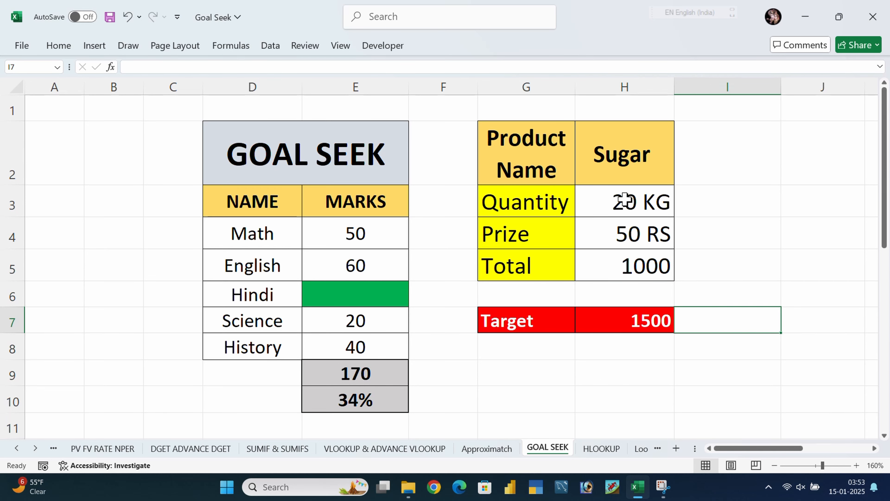
{"action": "left_click_drag", "start_coordinate": [526, 265], "coordinate": [656, 263]}
{"action": "left_click", "coordinate": [628, 319]}
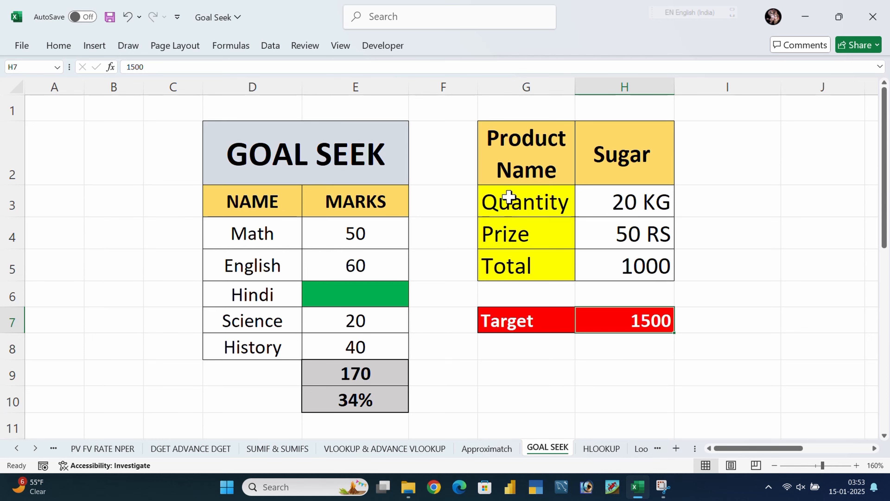
{"action": "left_click_drag", "start_coordinate": [511, 199], "coordinate": [617, 203]}
{"action": "left_click_drag", "start_coordinate": [536, 235], "coordinate": [628, 235]}
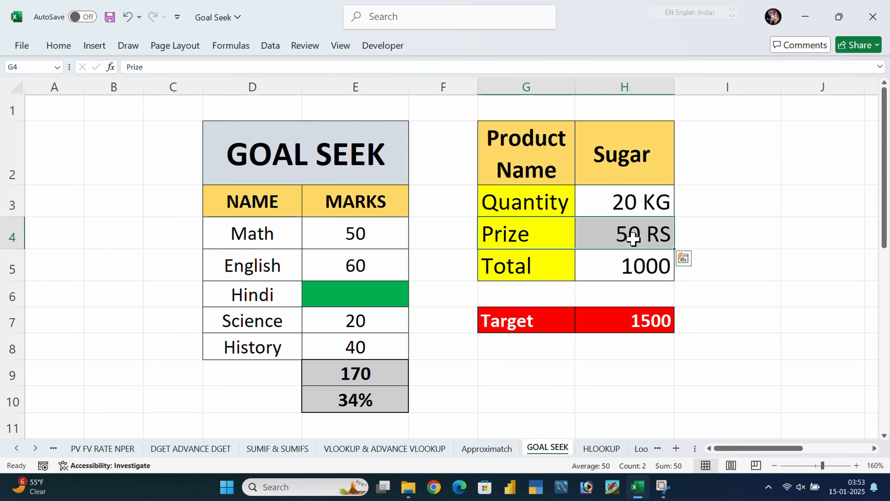
{"action": "left_click", "coordinate": [596, 209]}
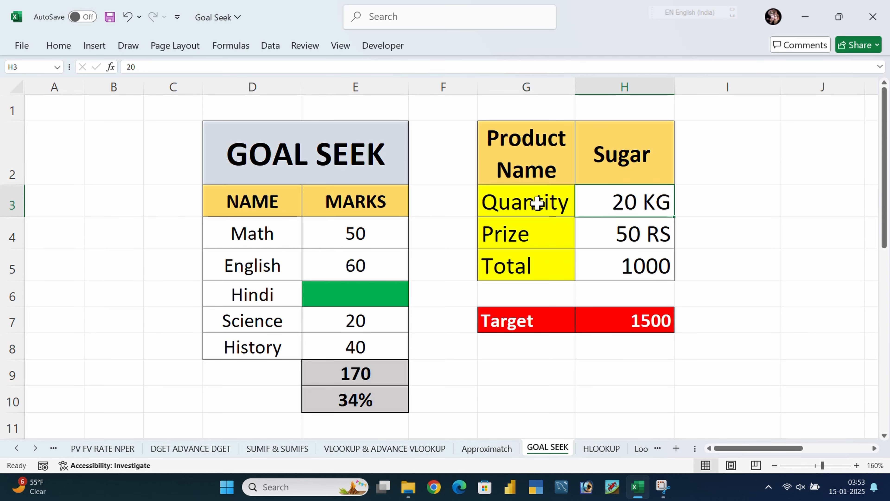
{"action": "left_click_drag", "start_coordinate": [546, 201], "coordinate": [642, 210]}
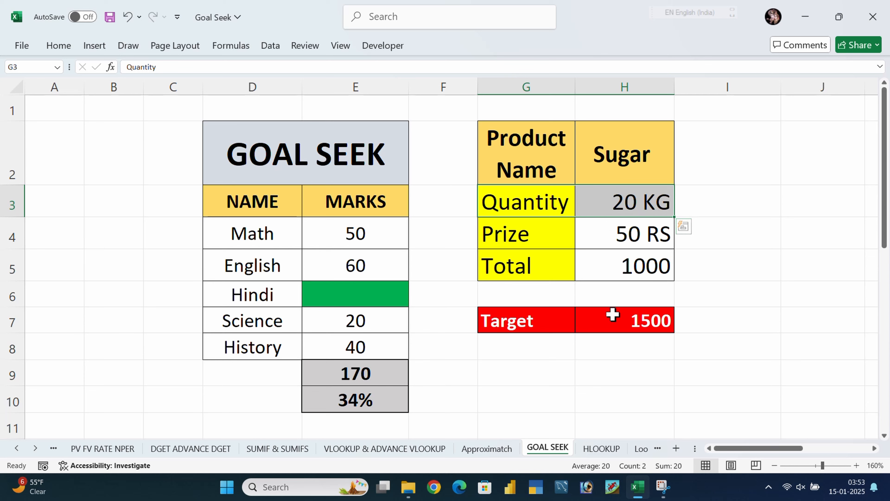
{"action": "left_click_drag", "start_coordinate": [600, 201], "coordinate": [610, 238]}
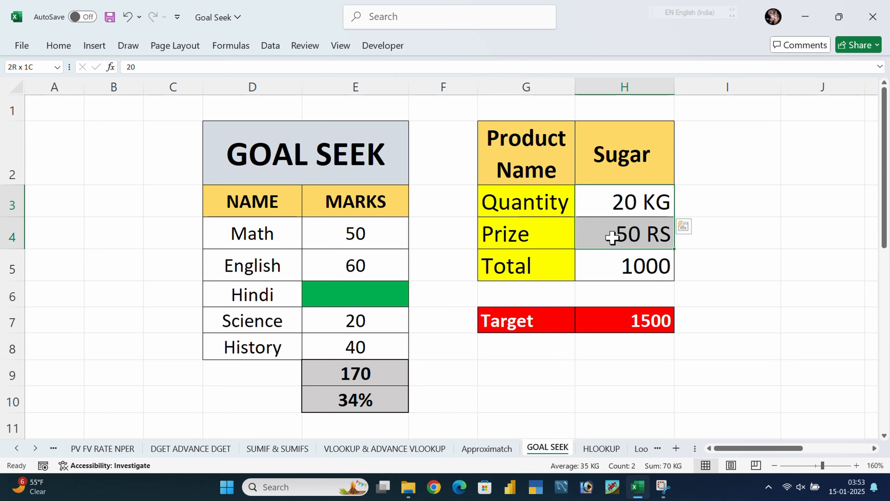
{"action": "left_click", "coordinate": [724, 230]}
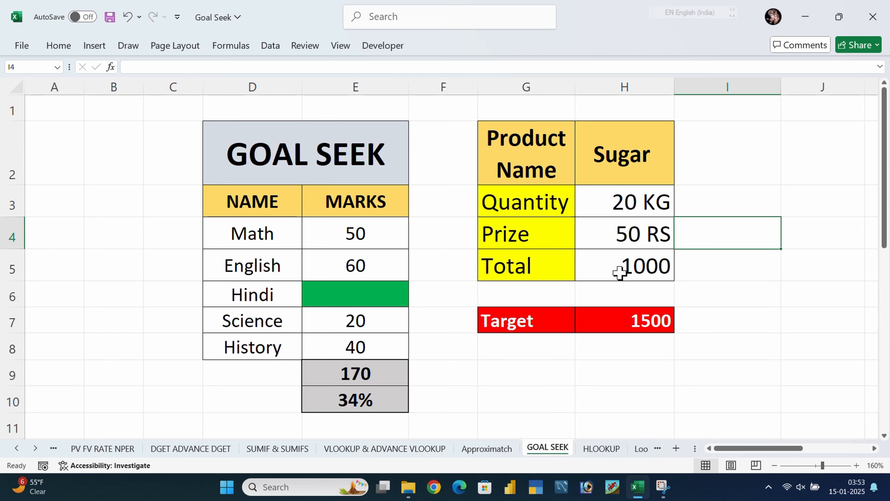
Step: Clear the Total formula in H5 and re-enter it as quantity times prize, =H3*H4
{"action": "left_click", "coordinate": [615, 266]}
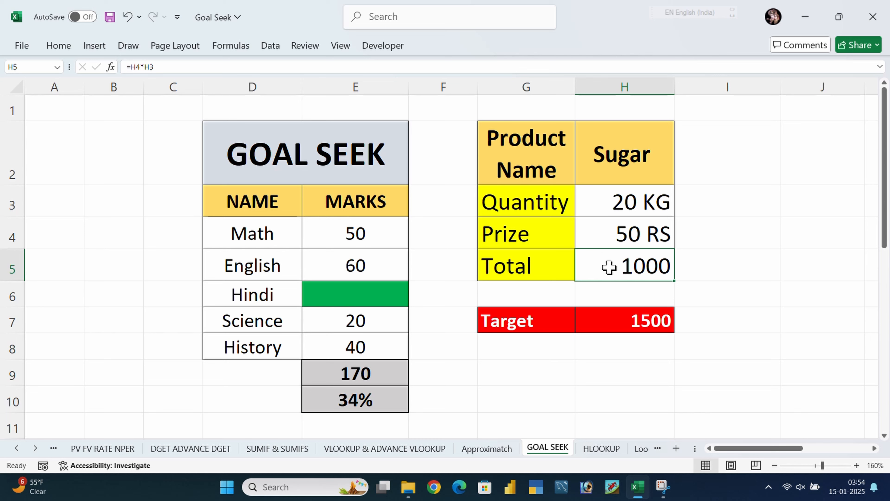
{"action": "key", "text": "BackSpace"}
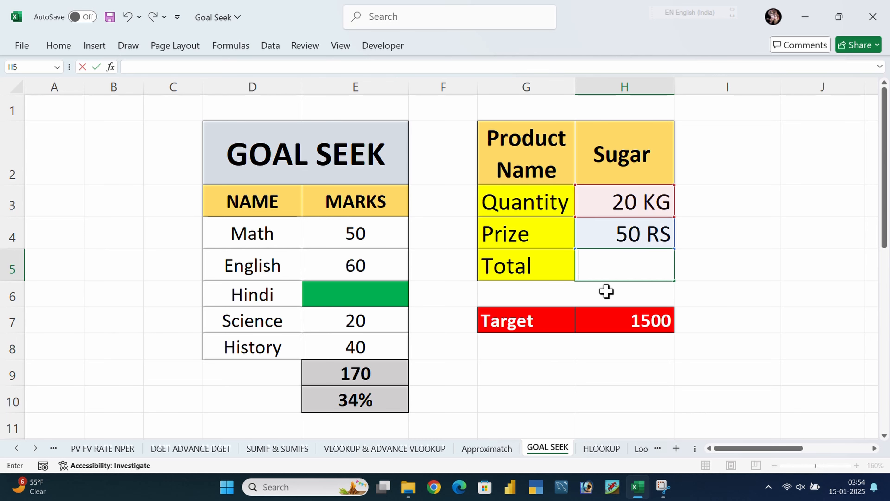
{"action": "left_click", "coordinate": [606, 292]}
{"action": "left_click", "coordinate": [600, 261]}
{"action": "type", "text": "="}
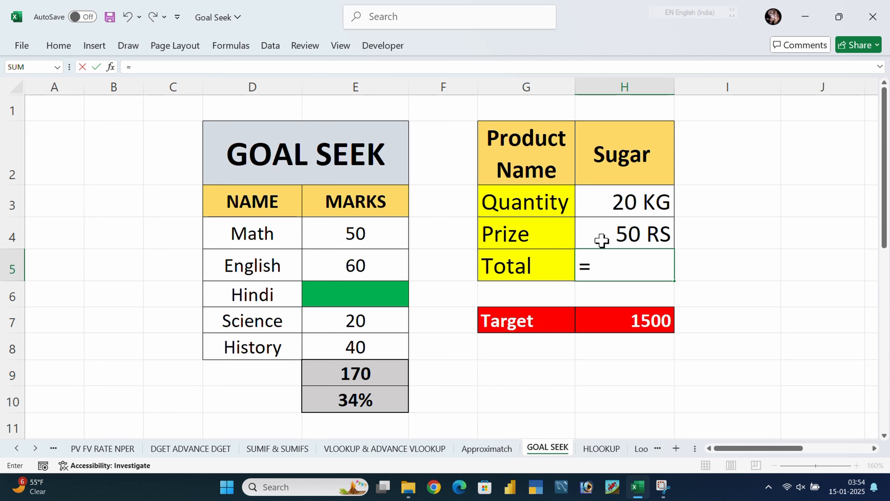
{"action": "left_click", "coordinate": [596, 200]}
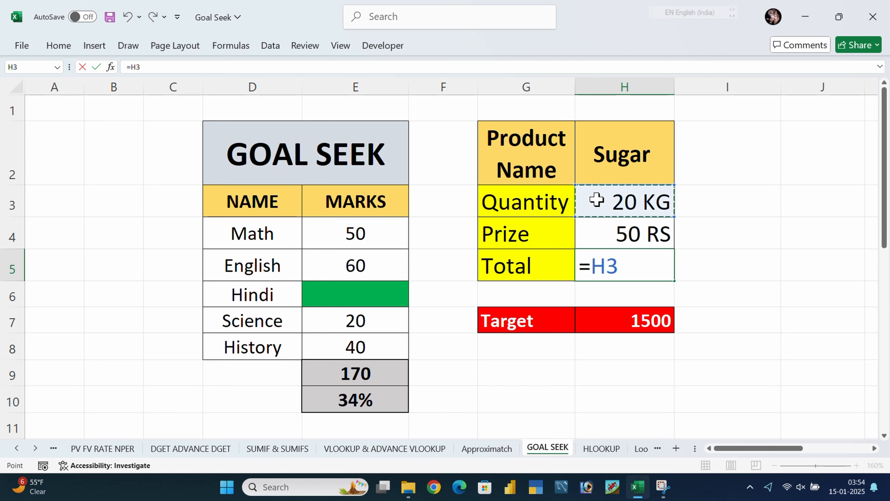
{"action": "type", "text": "*"}
{"action": "left_click", "coordinate": [598, 234]}
{"action": "key", "text": "Return"}
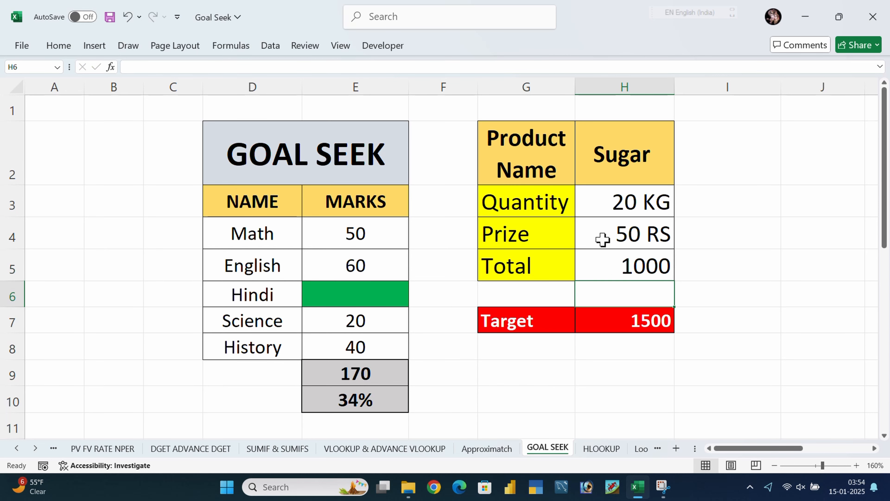
Step: Start a Goal Seek what-if analysis on the Total cell H5 with a target value of 1500
{"action": "left_click", "coordinate": [611, 267]}
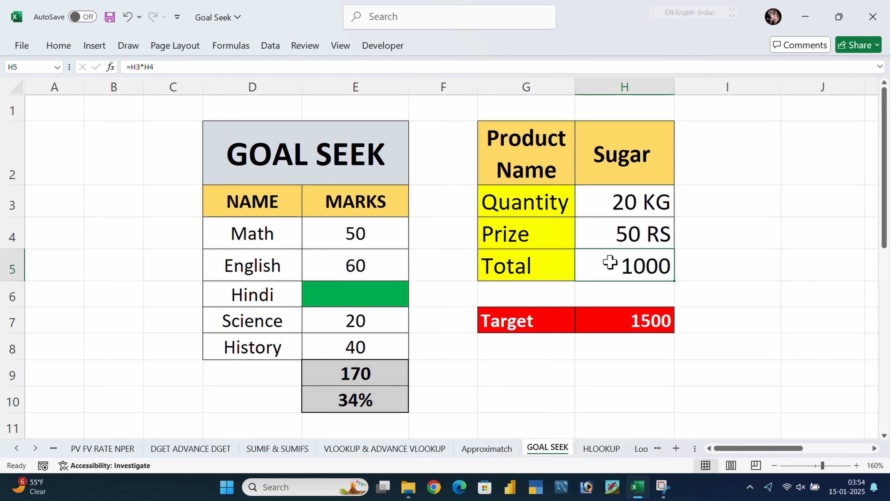
{"action": "left_click", "coordinate": [264, 49]}
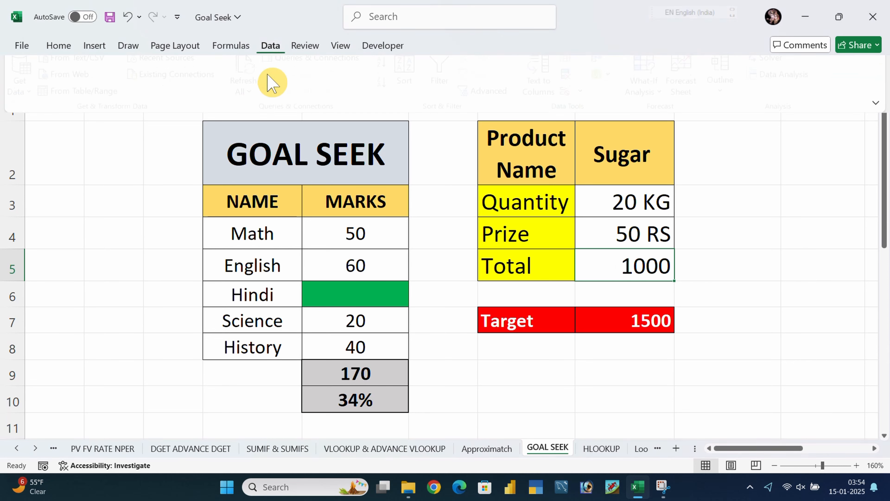
{"action": "left_click", "coordinate": [665, 100]}
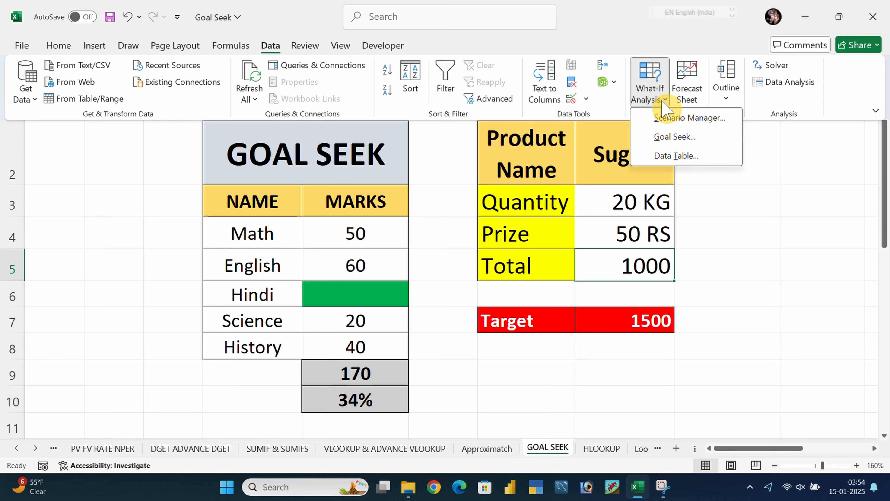
{"action": "left_click", "coordinate": [663, 140]}
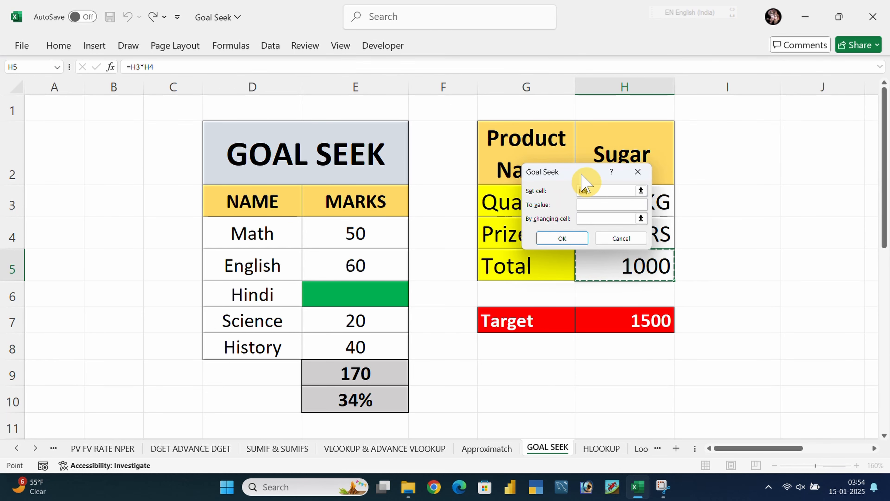
{"action": "left_click_drag", "start_coordinate": [582, 184], "coordinate": [487, 193]}
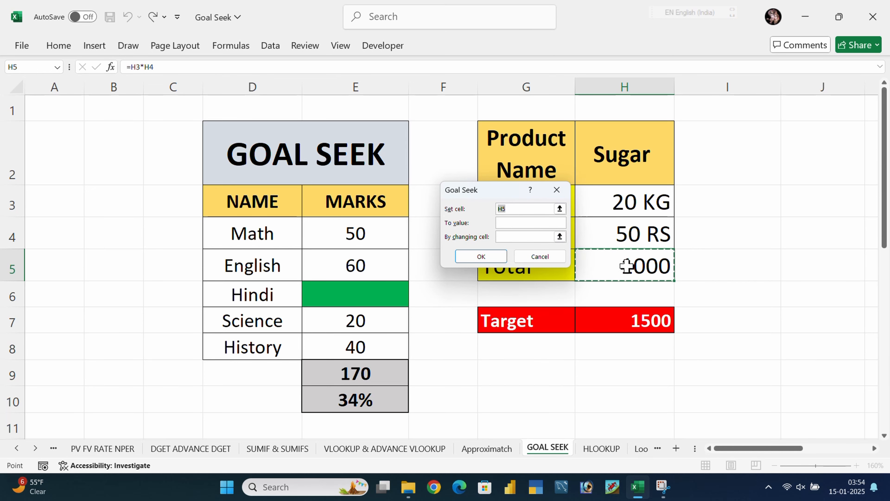
{"action": "left_click", "coordinate": [518, 223]}
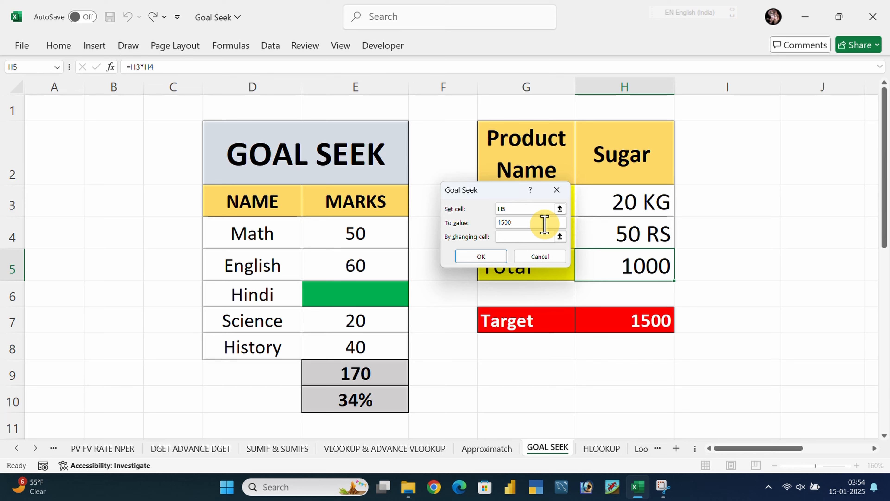
Step: Set the sugar Quantity cell H3 as the changing cell, run the Goal Seek and accept its solution
{"action": "left_click", "coordinate": [508, 236]}
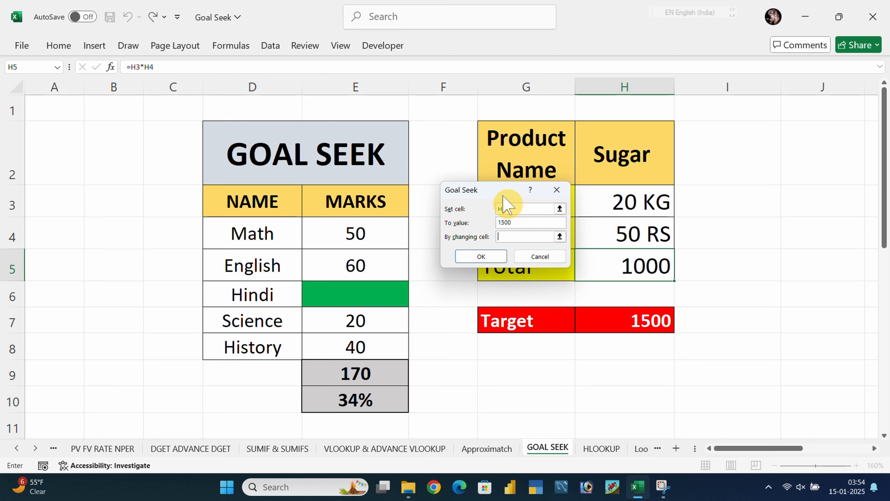
{"action": "left_click_drag", "start_coordinate": [503, 195], "coordinate": [397, 189]}
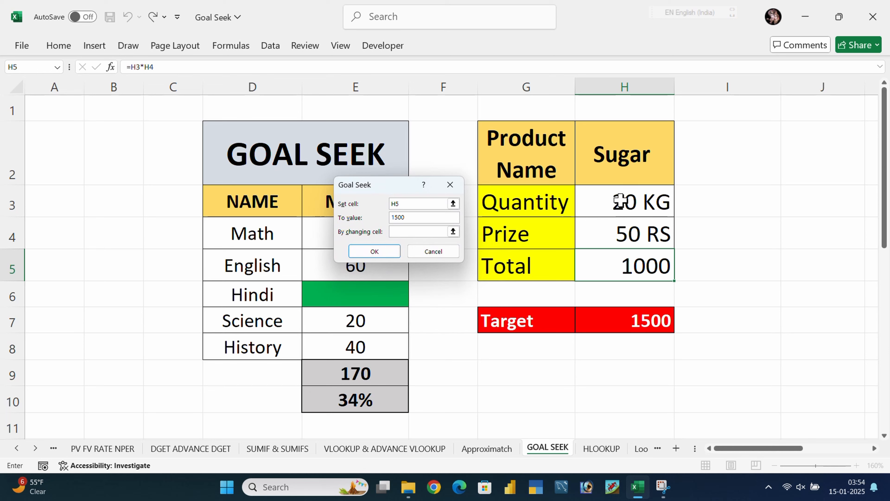
{"action": "left_click_drag", "start_coordinate": [546, 202], "coordinate": [617, 202]}
{"action": "left_click_drag", "start_coordinate": [539, 235], "coordinate": [621, 231]}
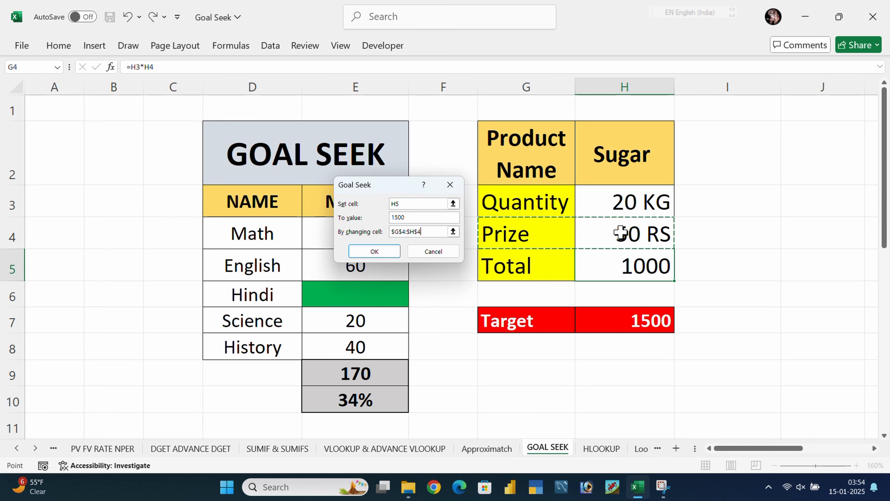
{"action": "left_click", "coordinate": [633, 203]}
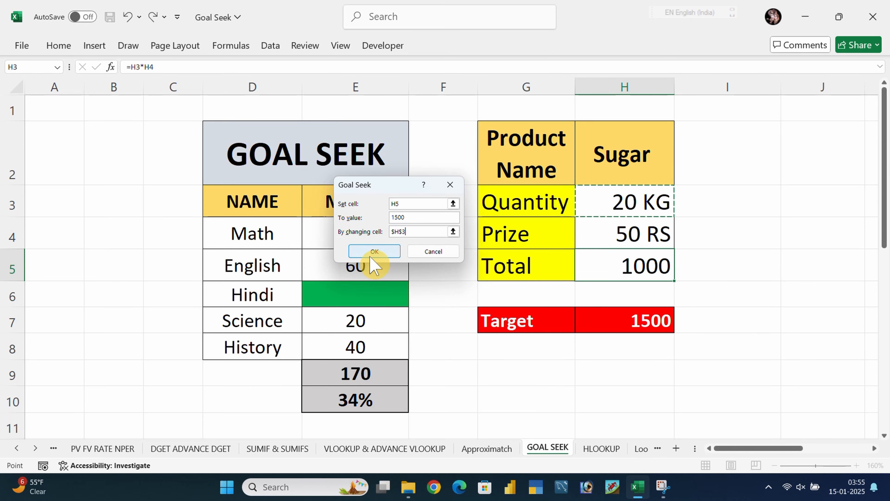
{"action": "left_click", "coordinate": [363, 252]}
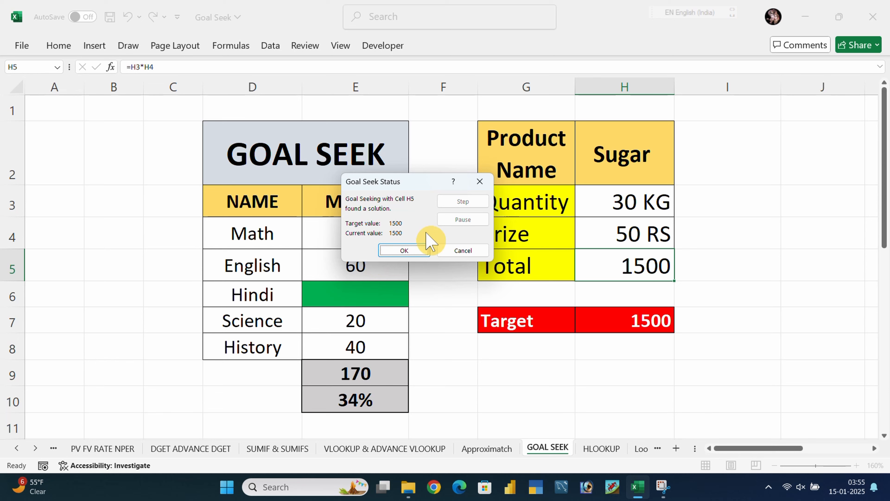
{"action": "left_click", "coordinate": [405, 250]}
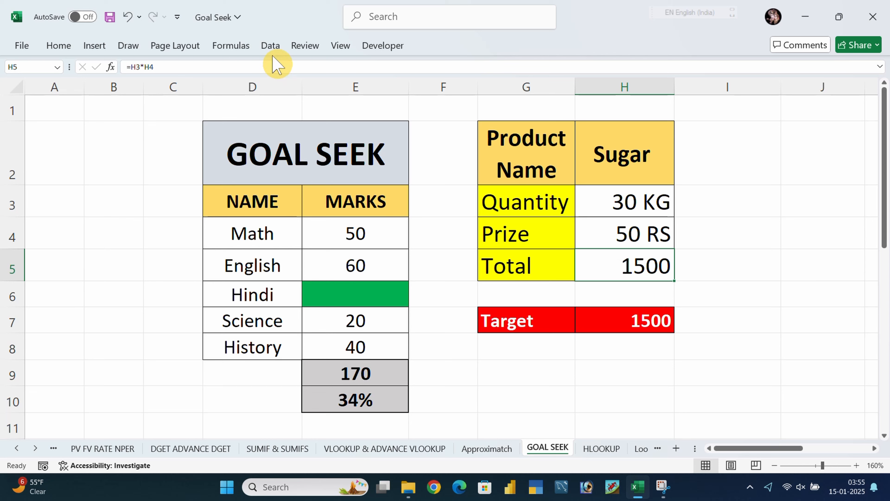
Step: Start another Goal Seek on the sugar Total cell H5 with a target value of 1800
{"action": "left_click", "coordinate": [271, 46]}
{"action": "left_click", "coordinate": [658, 100]}
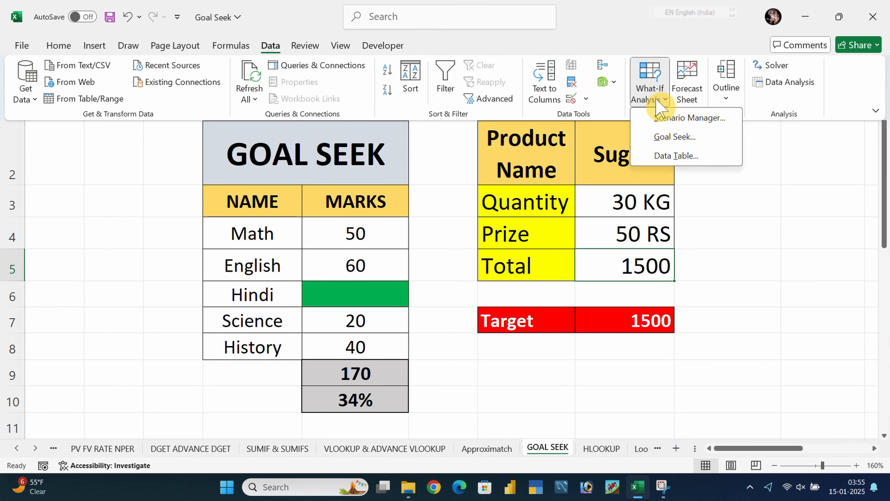
{"action": "left_click", "coordinate": [672, 133]}
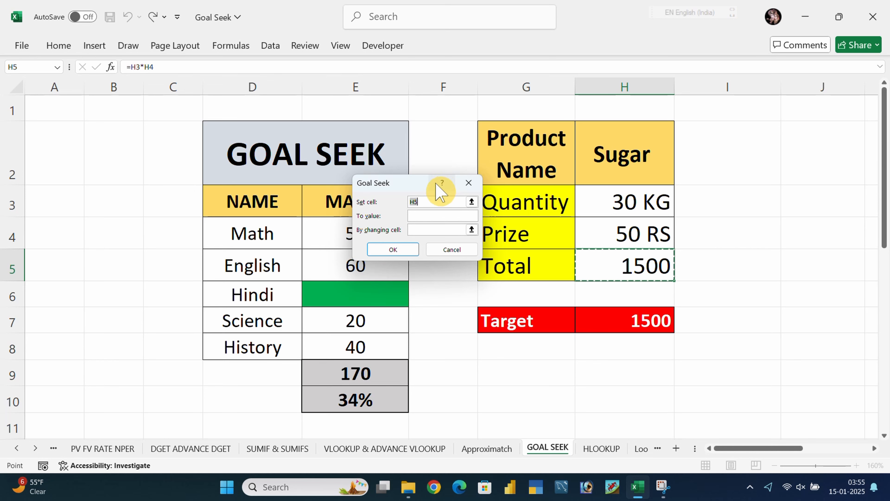
{"action": "left_click_drag", "start_coordinate": [439, 182], "coordinate": [451, 169]}
{"action": "left_click", "coordinate": [431, 202]}
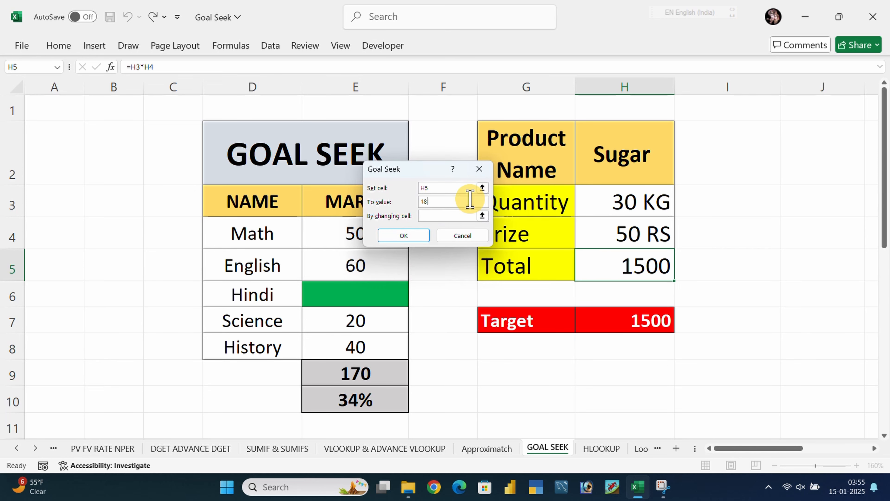
{"action": "type", "text": "1800"}
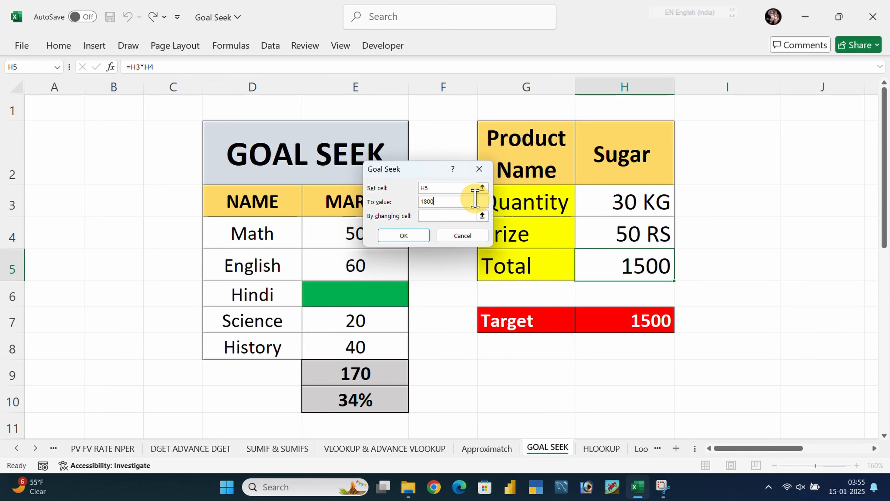
Step: Use the Prize cell H4 as the changing cell, run the Goal Seek and keep the solution
{"action": "left_click", "coordinate": [433, 214]}
{"action": "left_click_drag", "start_coordinate": [434, 175], "coordinate": [417, 175]}
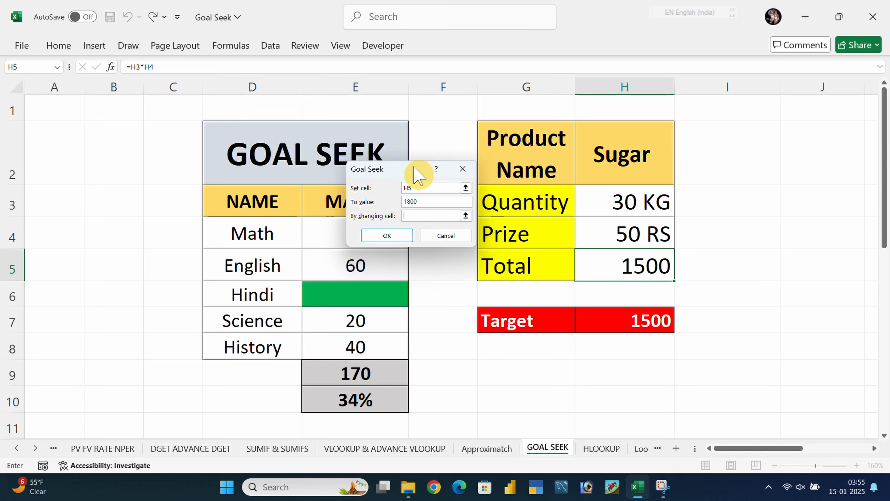
{"action": "left_click", "coordinate": [620, 234]}
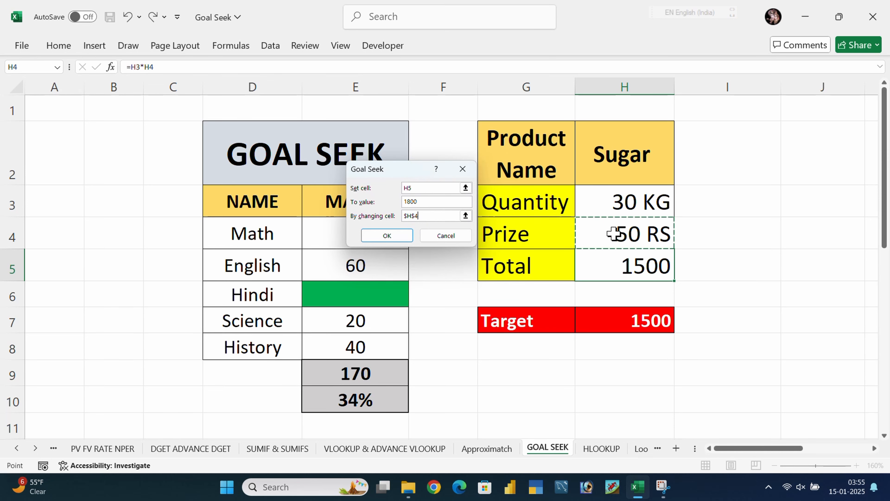
{"action": "left_click", "coordinate": [386, 237]}
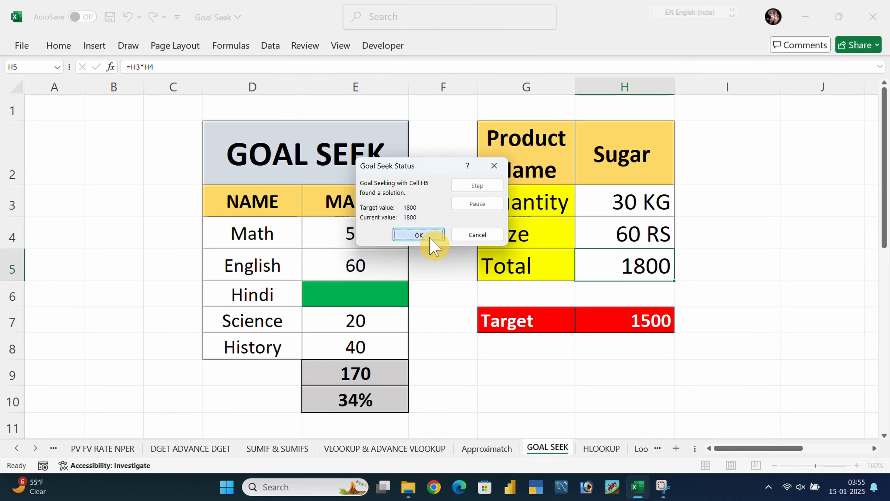
{"action": "left_click", "coordinate": [419, 234]}
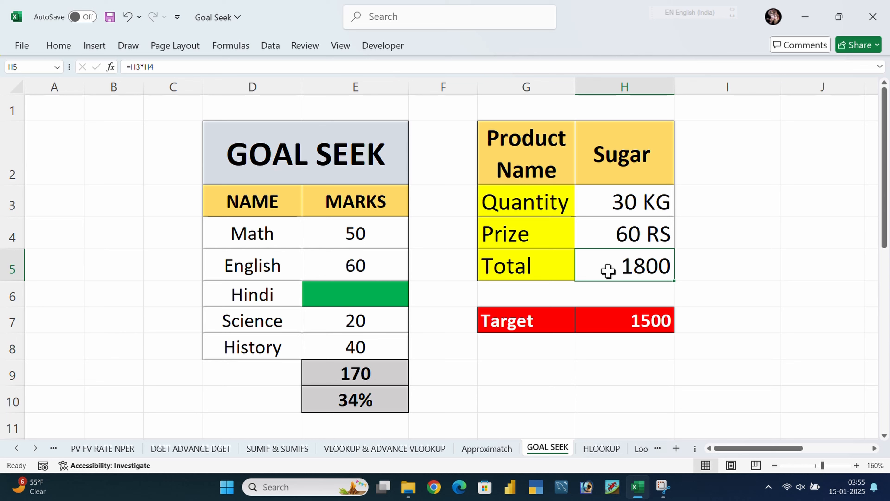
{"action": "left_click", "coordinate": [702, 294]}
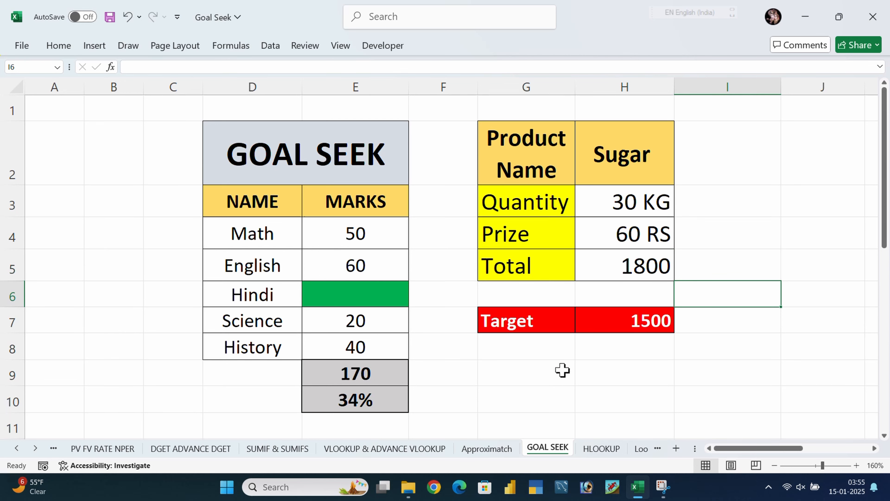
Step: Review the subject marks table, including the blank Hindi mark and the total and percentage cells below it
{"action": "left_click_drag", "start_coordinate": [328, 177], "coordinate": [372, 403]}
{"action": "left_click", "coordinate": [448, 376]}
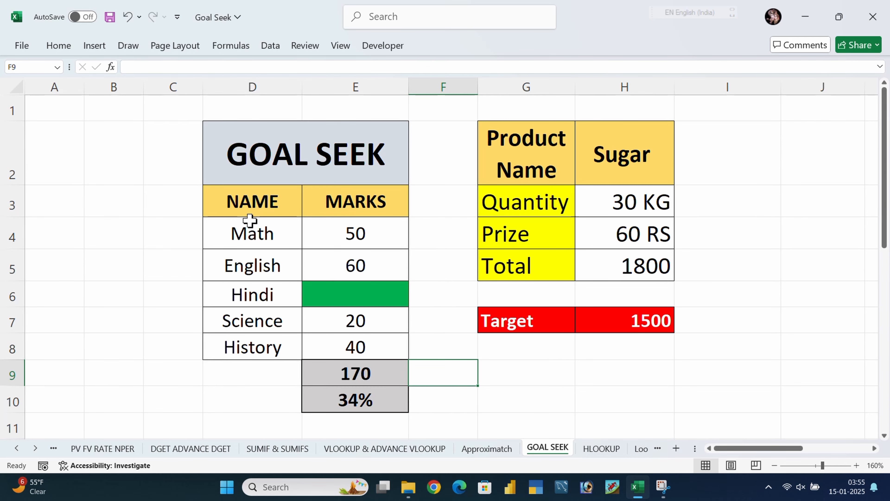
{"action": "left_click", "coordinate": [248, 204]}
{"action": "left_click_drag", "start_coordinate": [247, 203], "coordinate": [400, 356]}
{"action": "left_click", "coordinate": [440, 358]}
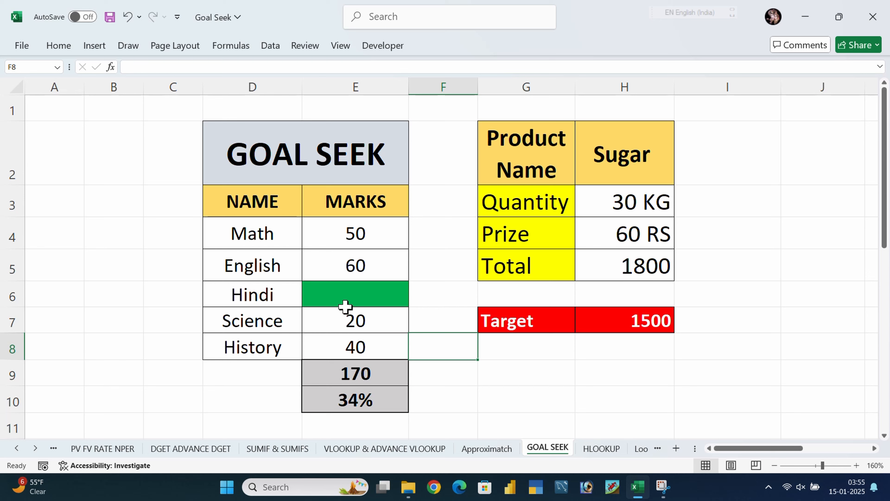
{"action": "left_click_drag", "start_coordinate": [256, 291], "coordinate": [369, 297]}
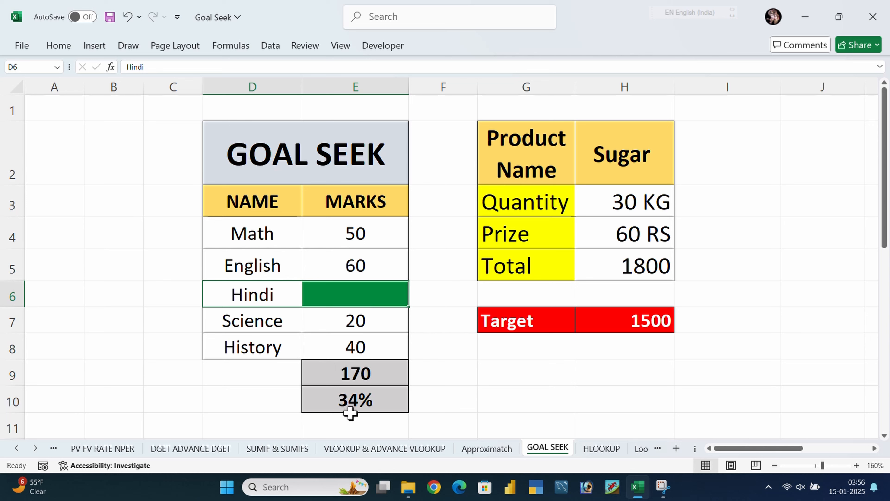
Step: Start a Goal Seek on the marks percentage cell E10 with a target value of 50%
{"action": "left_click", "coordinate": [347, 401]}
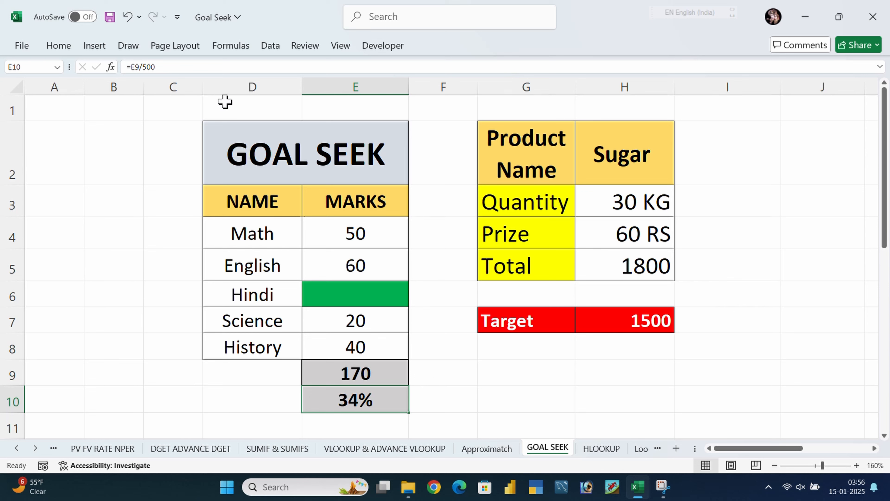
{"action": "left_click", "coordinate": [271, 47]}
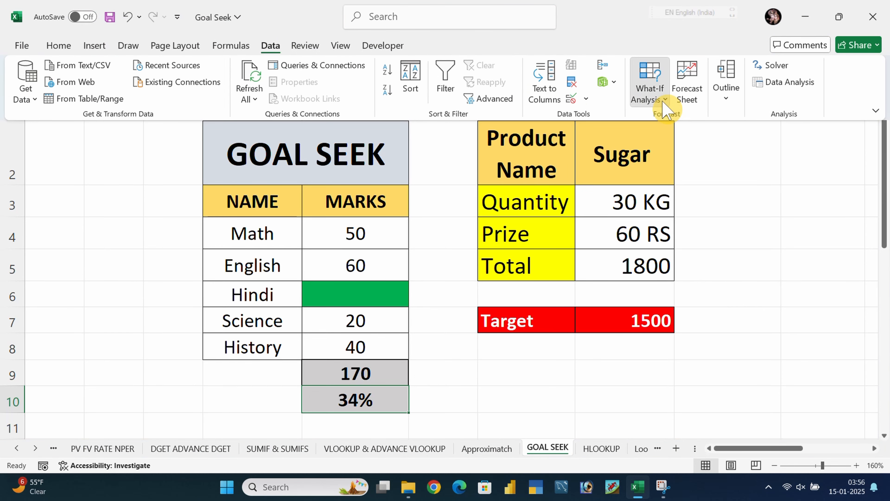
{"action": "left_click", "coordinate": [652, 97]}
{"action": "left_click", "coordinate": [679, 137]}
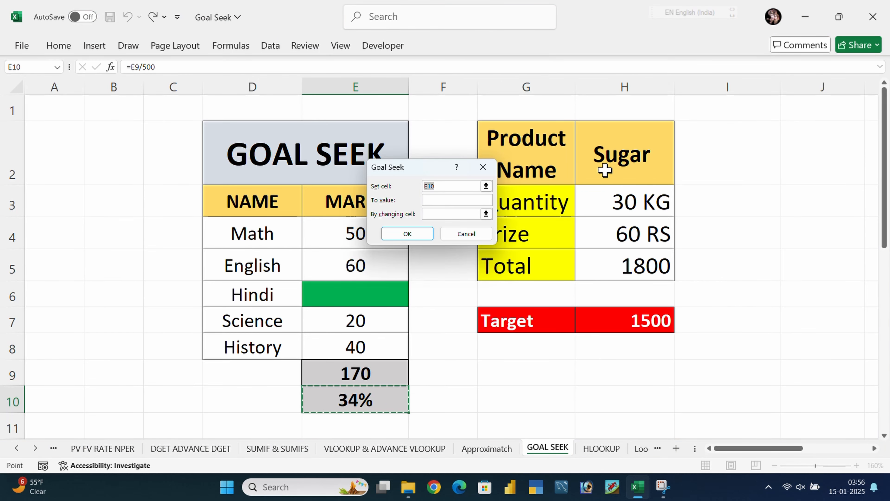
{"action": "left_click_drag", "start_coordinate": [427, 168], "coordinate": [433, 137]}
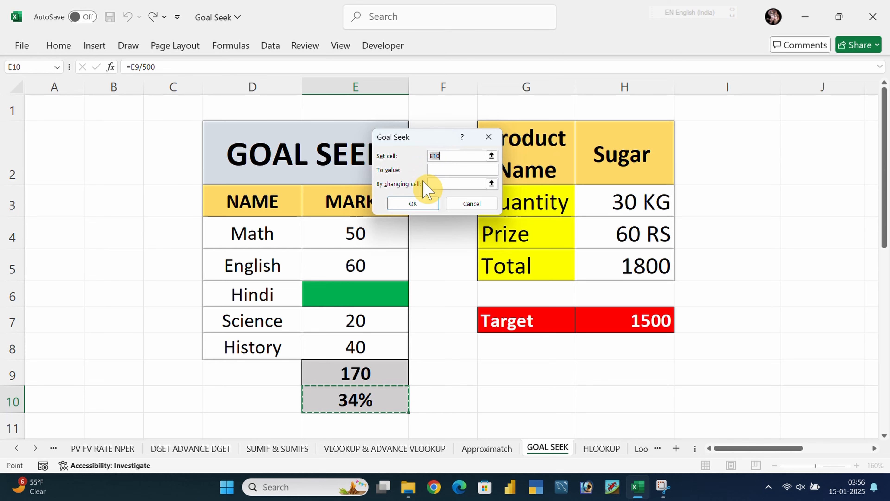
{"action": "left_click", "coordinate": [436, 170]}
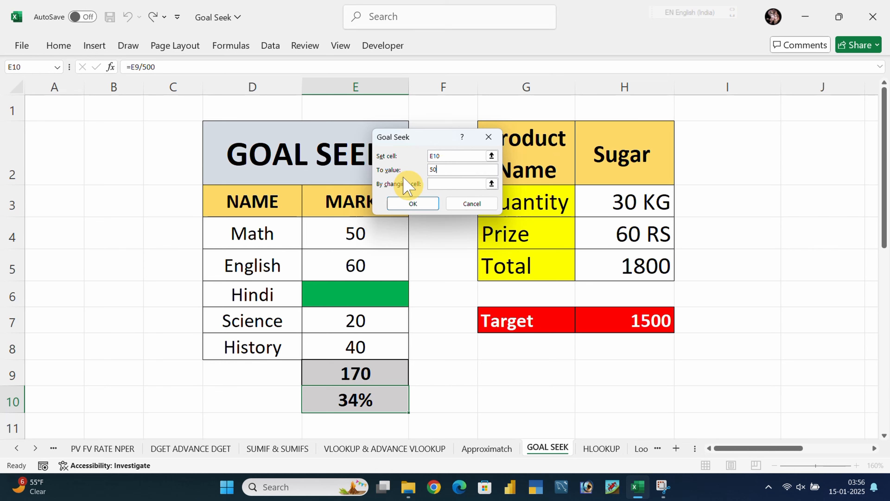
{"action": "left_click", "coordinate": [442, 169]}
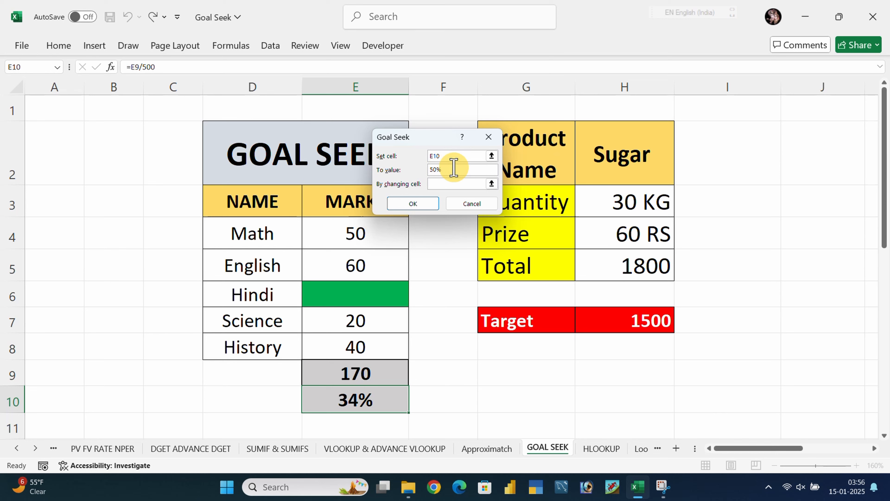
Step: Set the empty Hindi mark cell E6 as the changing cell, run the Goal Seek and accept its solution
{"action": "left_click", "coordinate": [436, 183]}
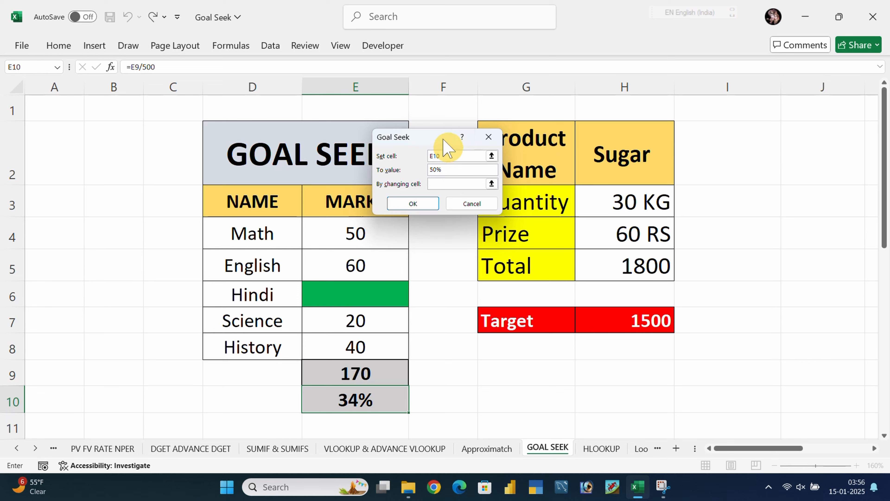
{"action": "left_click_drag", "start_coordinate": [443, 139], "coordinate": [493, 124]}
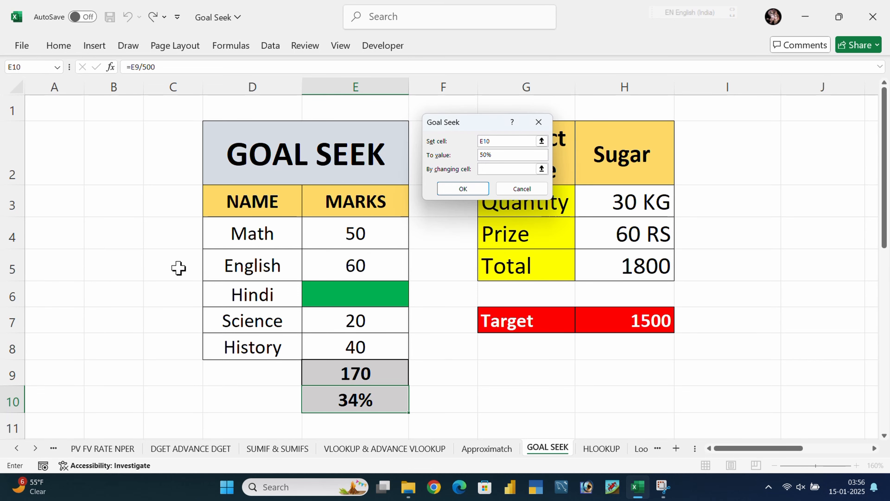
{"action": "left_click_drag", "start_coordinate": [221, 291], "coordinate": [349, 296]}
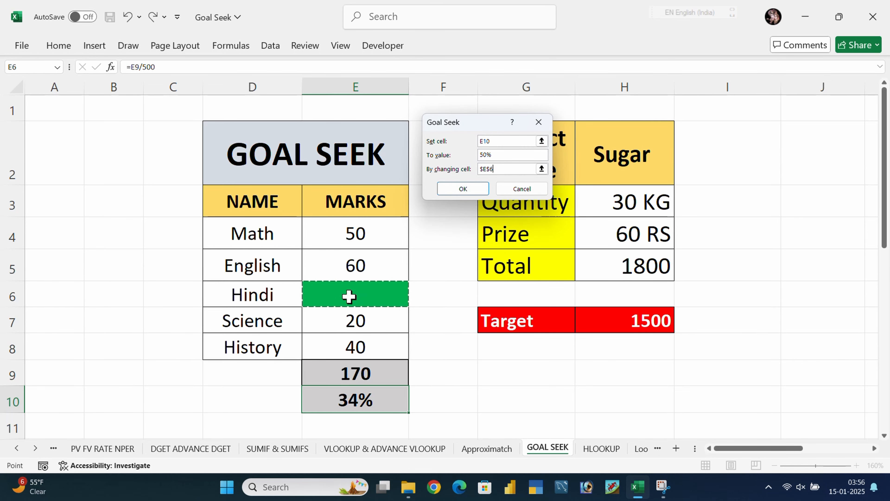
{"action": "left_click", "coordinate": [472, 188]}
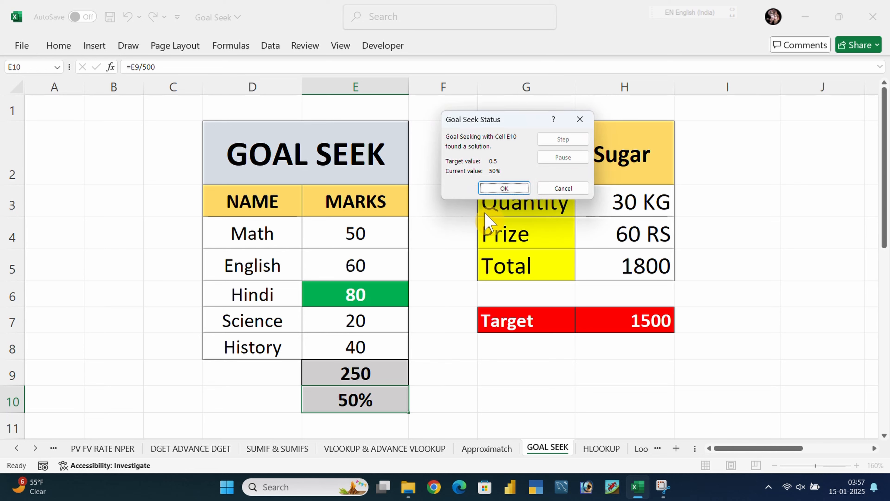
{"action": "left_click", "coordinate": [504, 188]}
{"action": "left_click", "coordinate": [333, 291]}
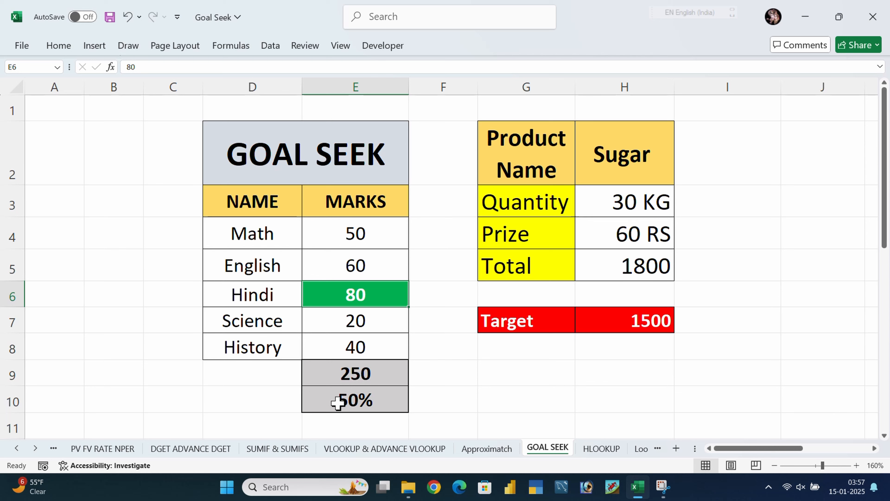
{"action": "left_click", "coordinate": [417, 379]}
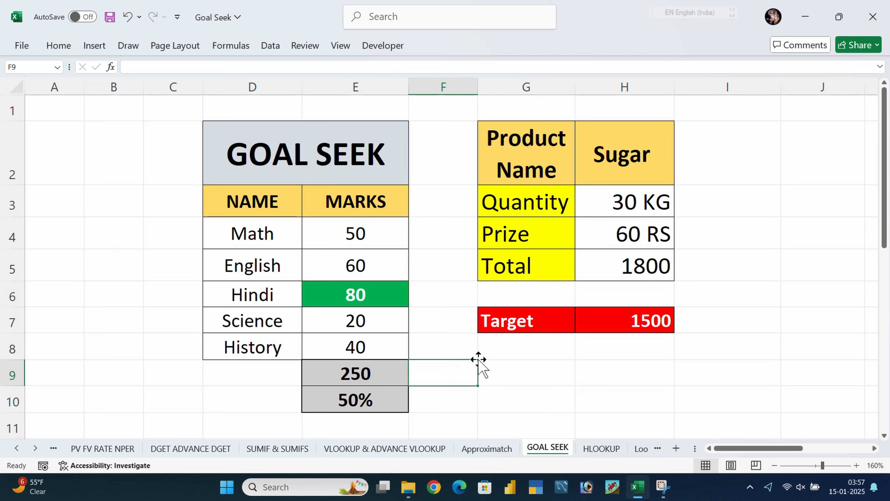